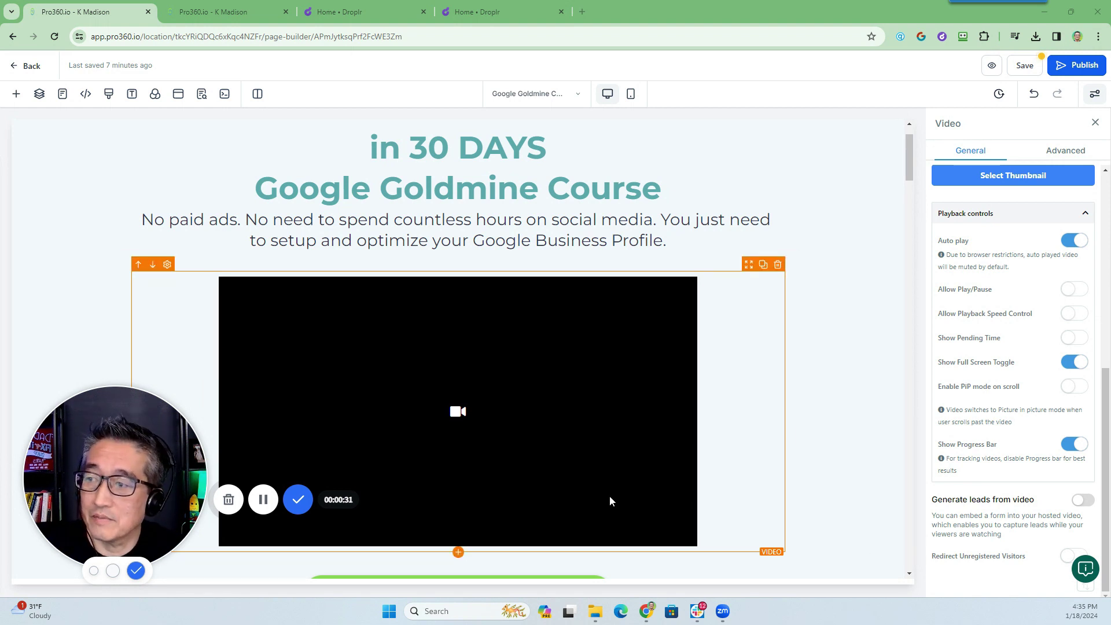
- Scroll the Video settings panel back up to the Video File section
scroll(569, 463, down, 1)
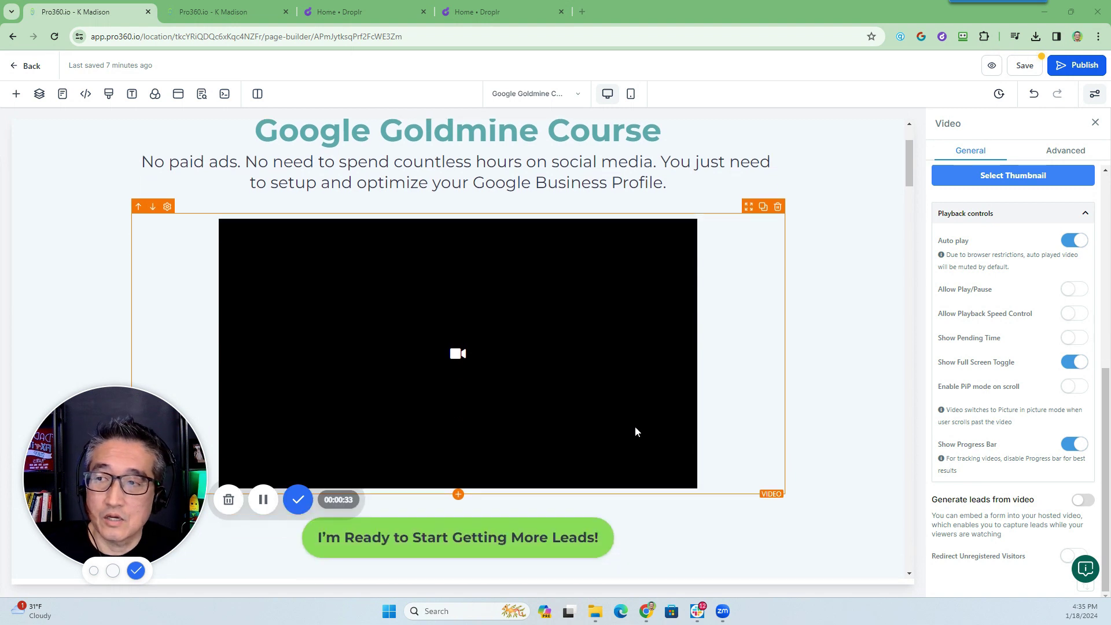
scroll(932, 346, up, 1)
scroll(933, 346, up, 1)
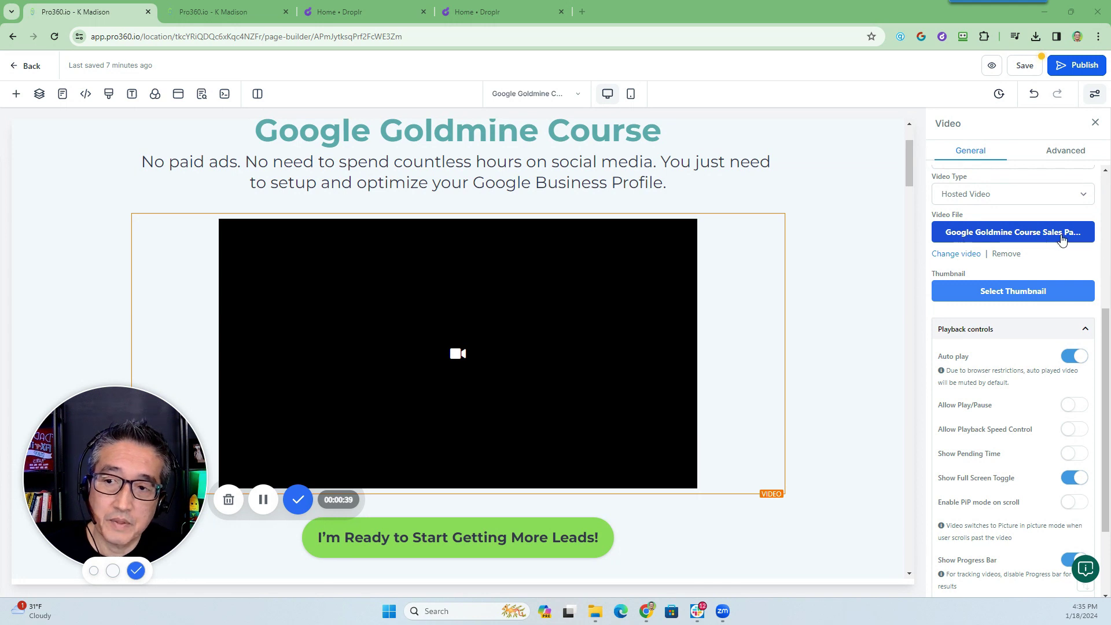
- Open the media library's Google Goldmine folder to review its three videos
click(965, 256)
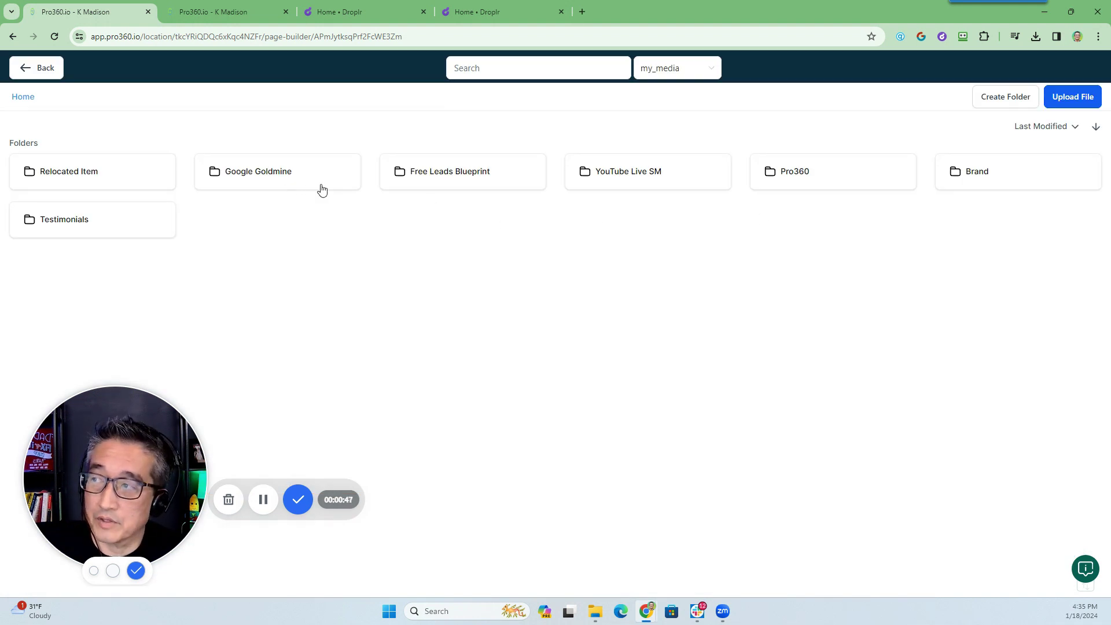
click(254, 175)
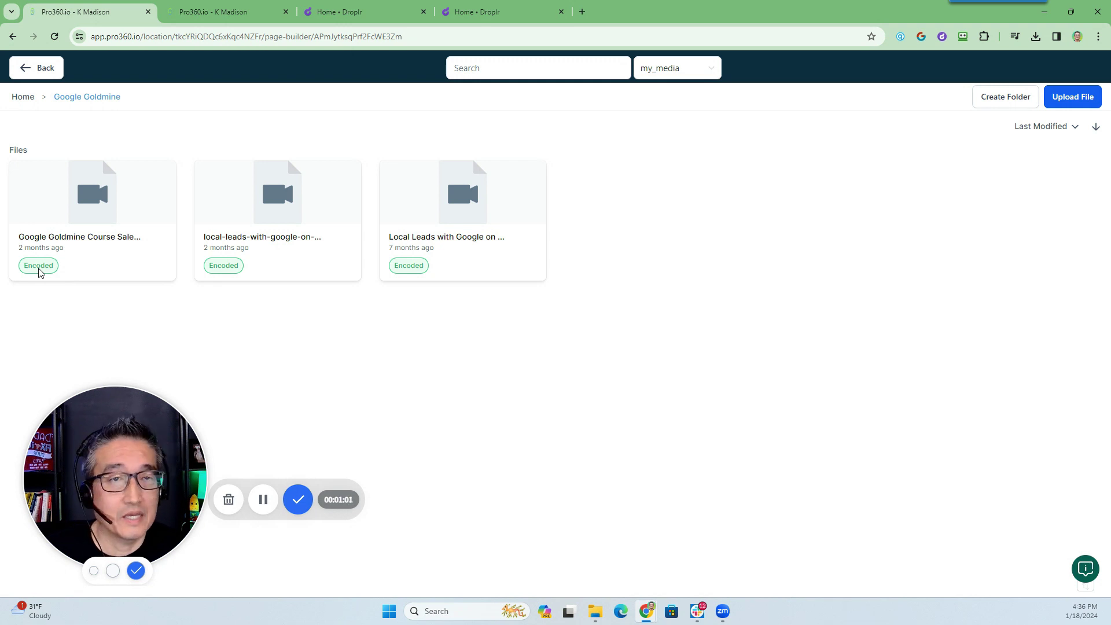
- Back in the page editor, switch Show Progress Bar off and Redirect Unregistered Visitors on
click(26, 74)
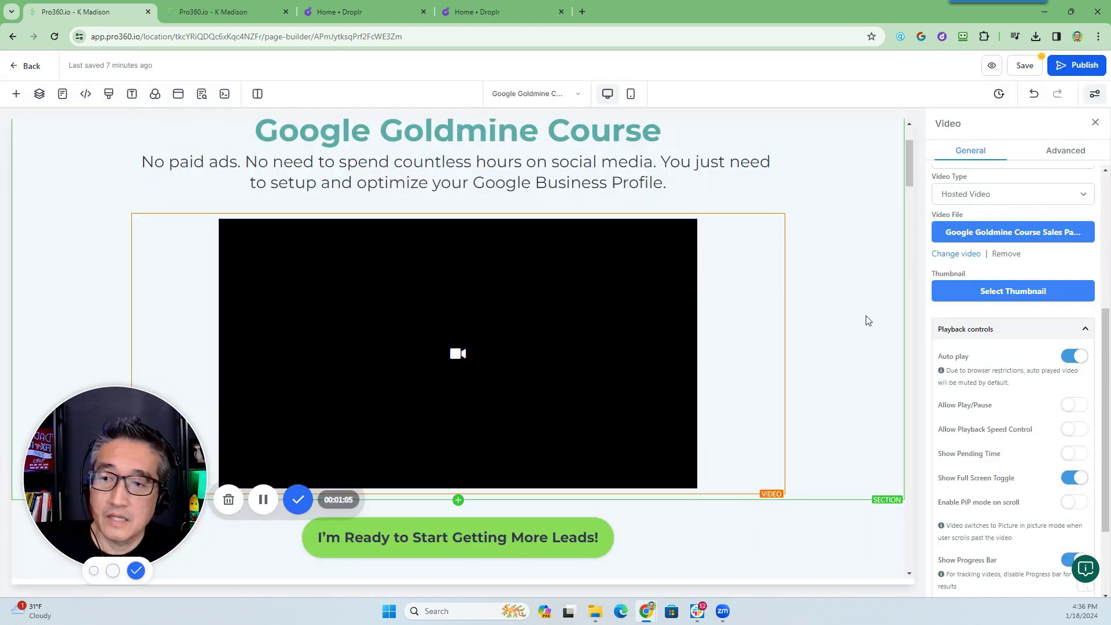
scroll(1028, 389, down, 1)
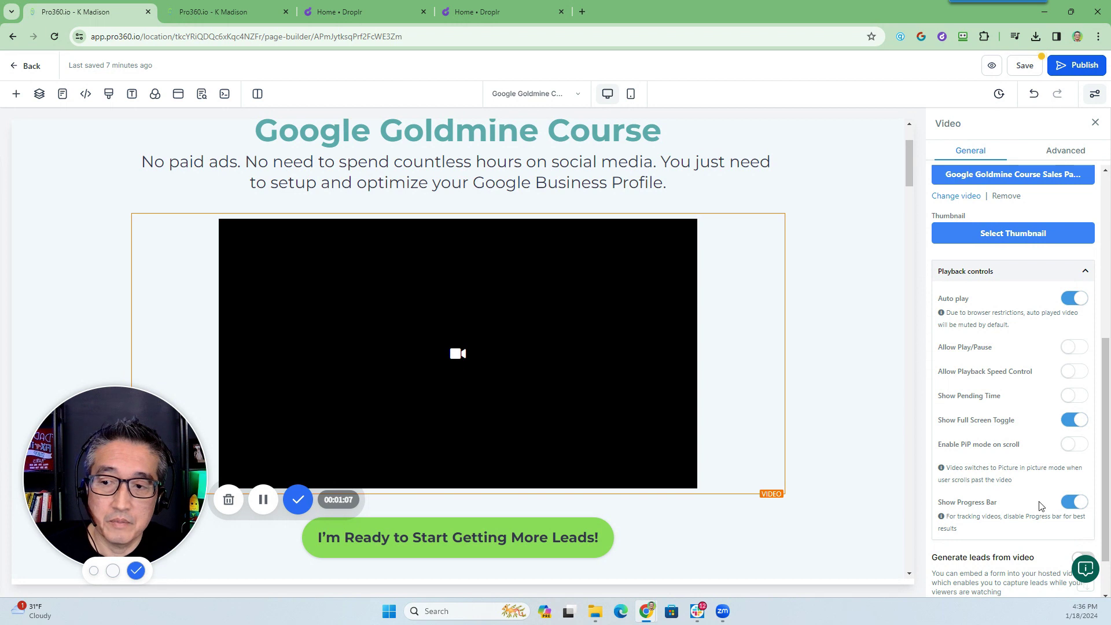
scroll(1052, 505, down, 1)
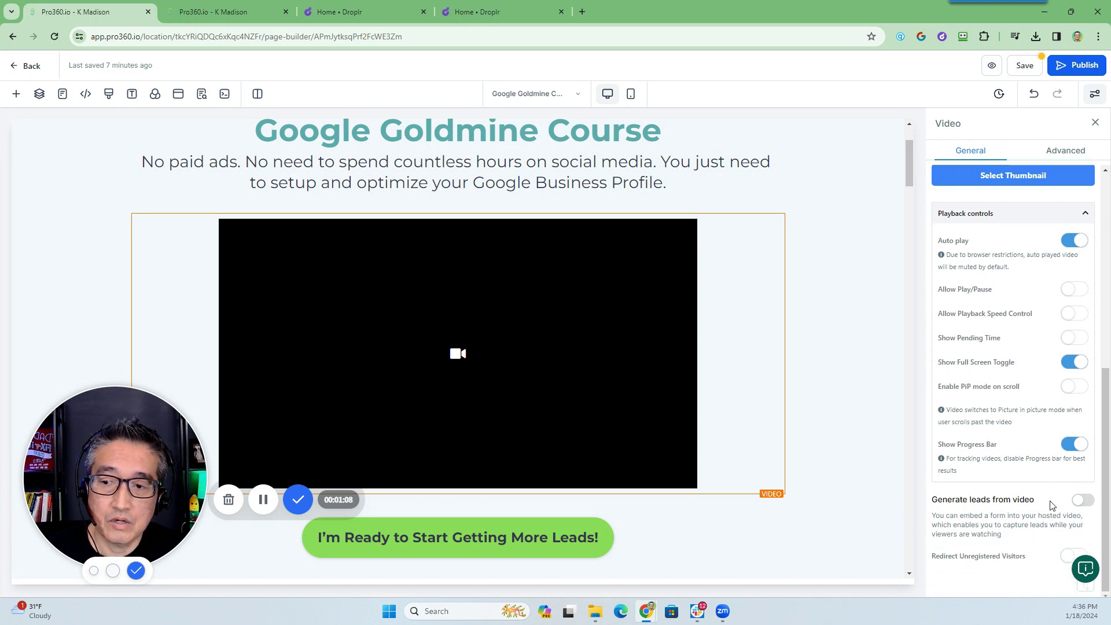
click(1075, 447)
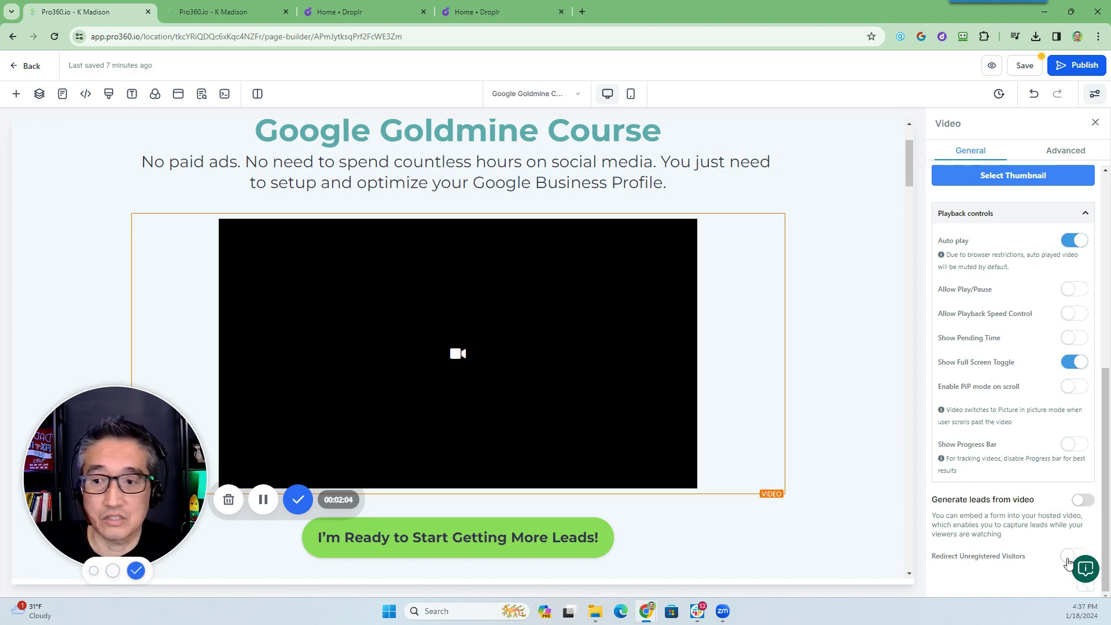
click(1070, 557)
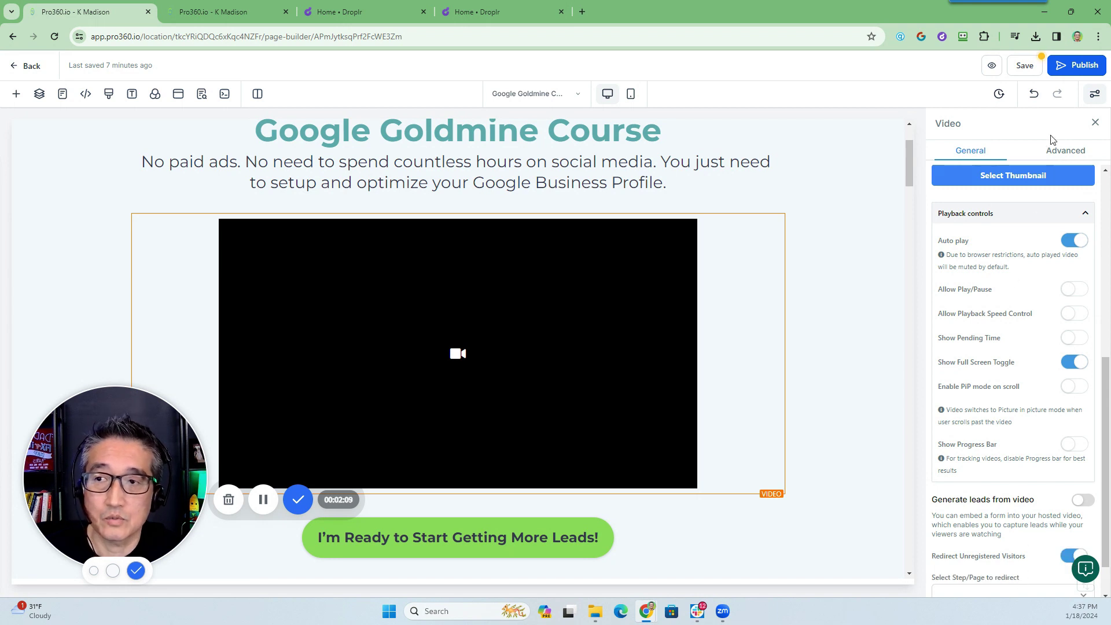
- Save the funnel page and start a new workflow from scratch
click(1024, 65)
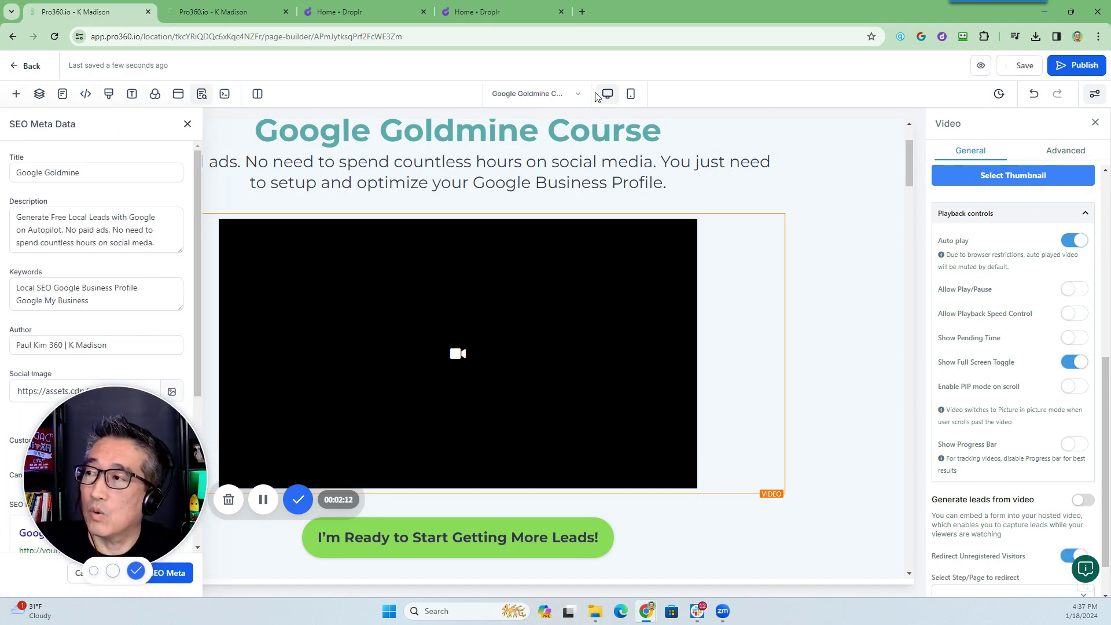
click(213, 13)
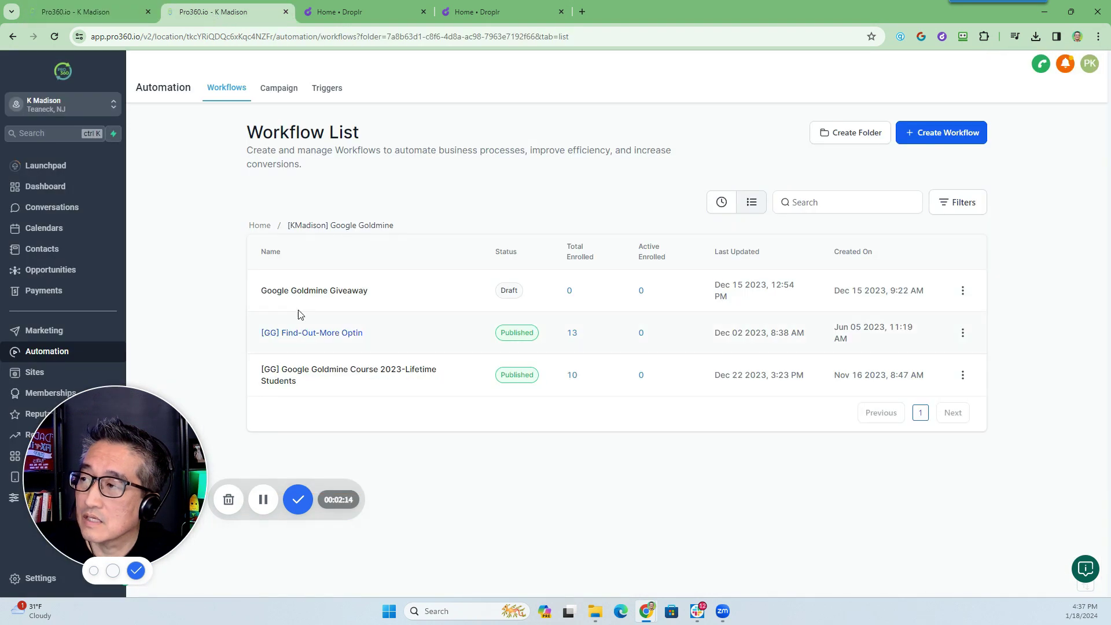
click(942, 135)
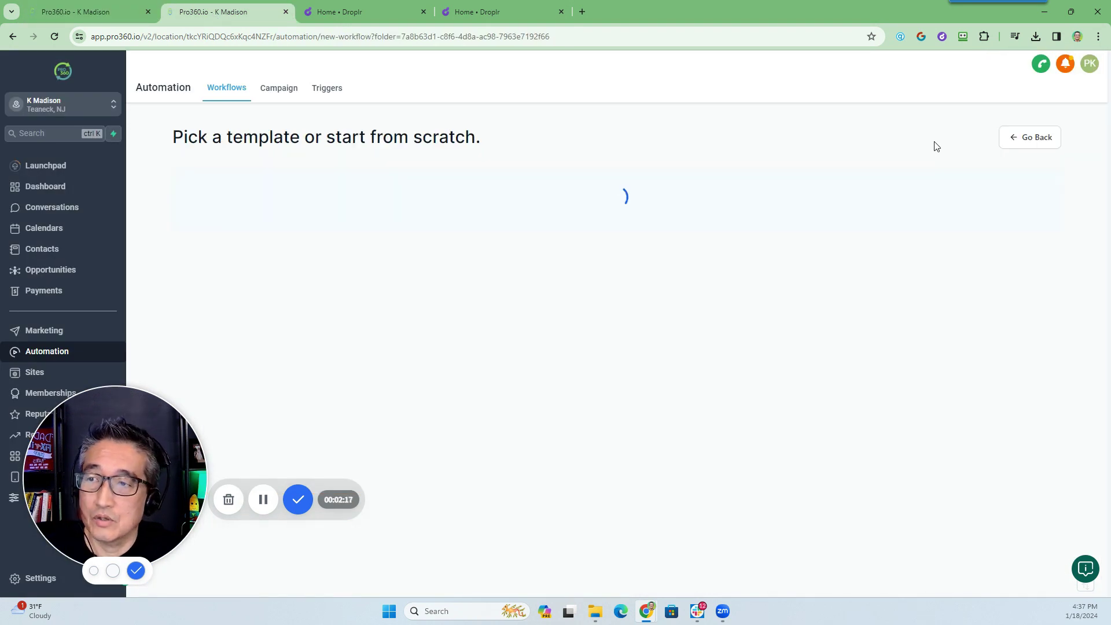
click(480, 231)
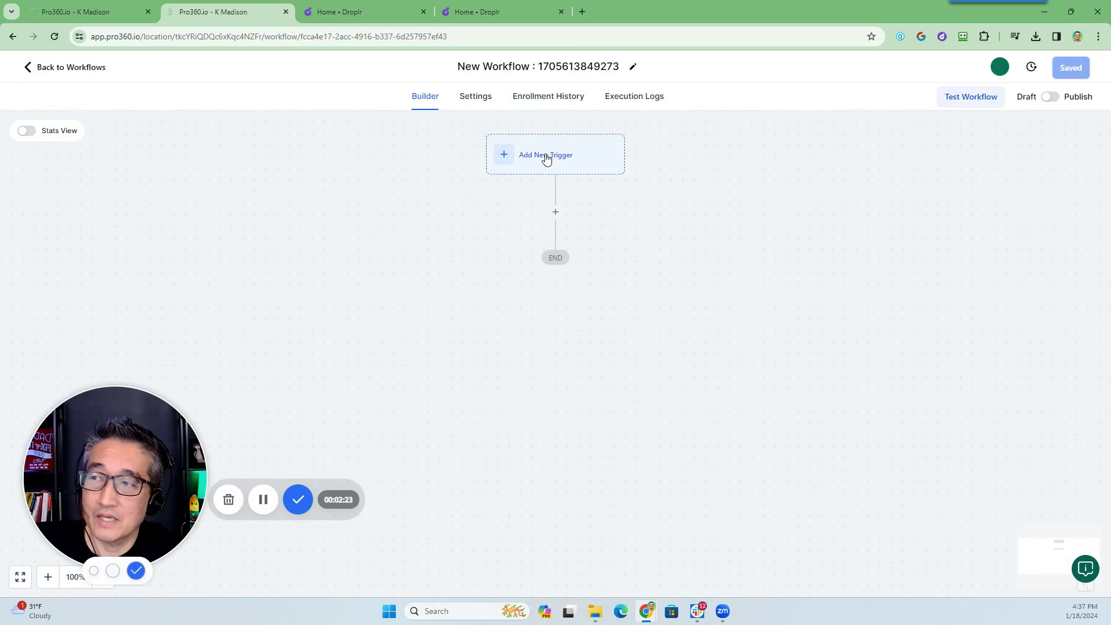
- Add a Video Tracking trigger named 'Video Tracking- Google Goldmine Vide'
click(547, 157)
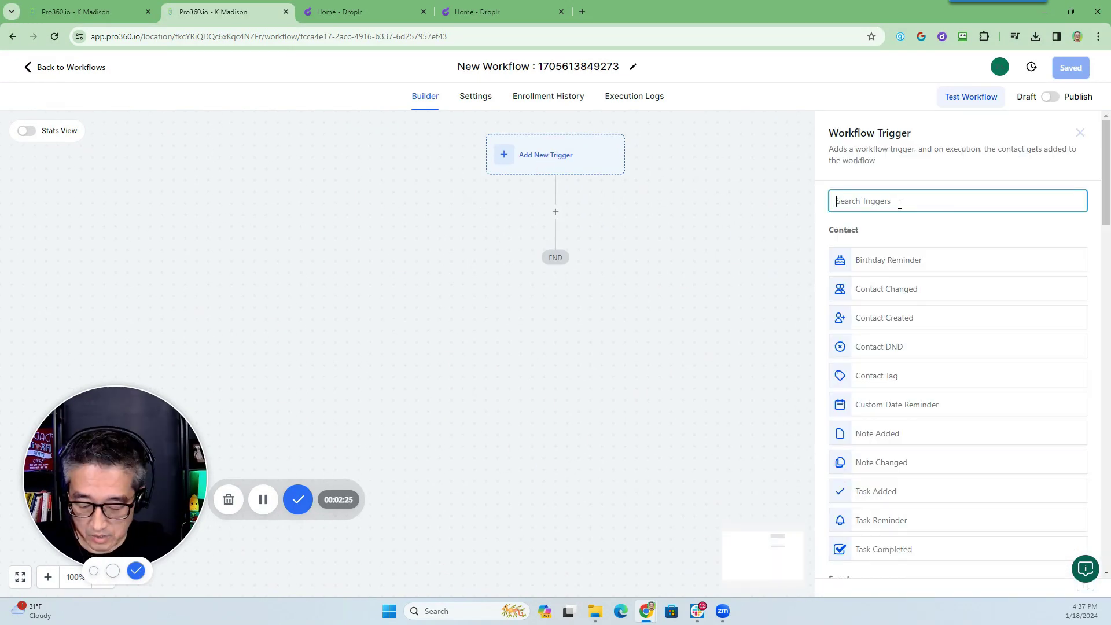
text(video)
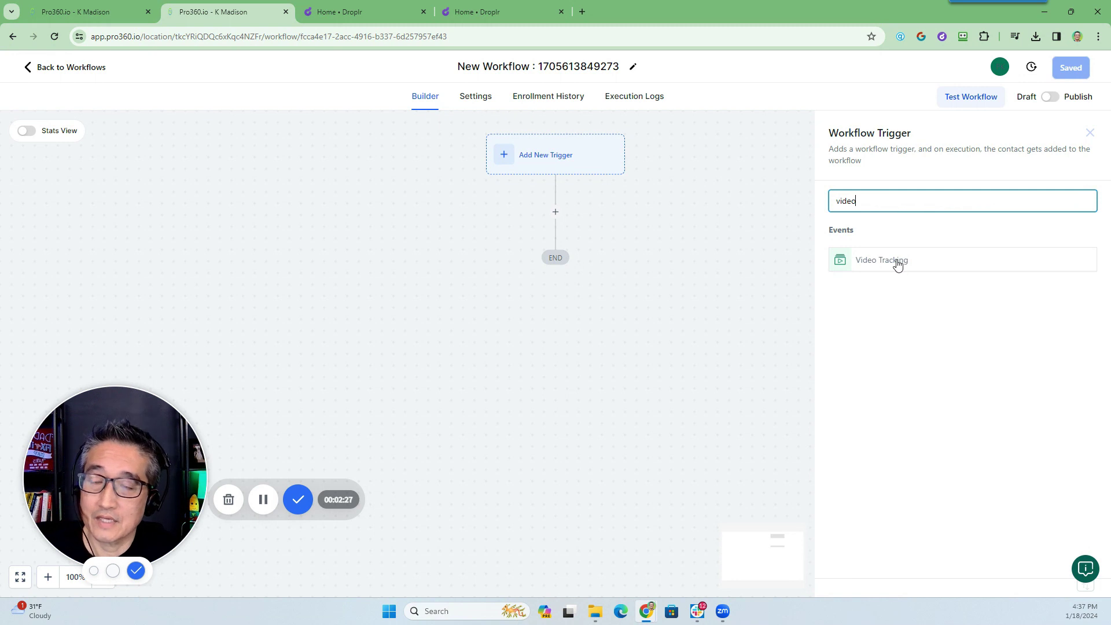
click(900, 260)
click(857, 280)
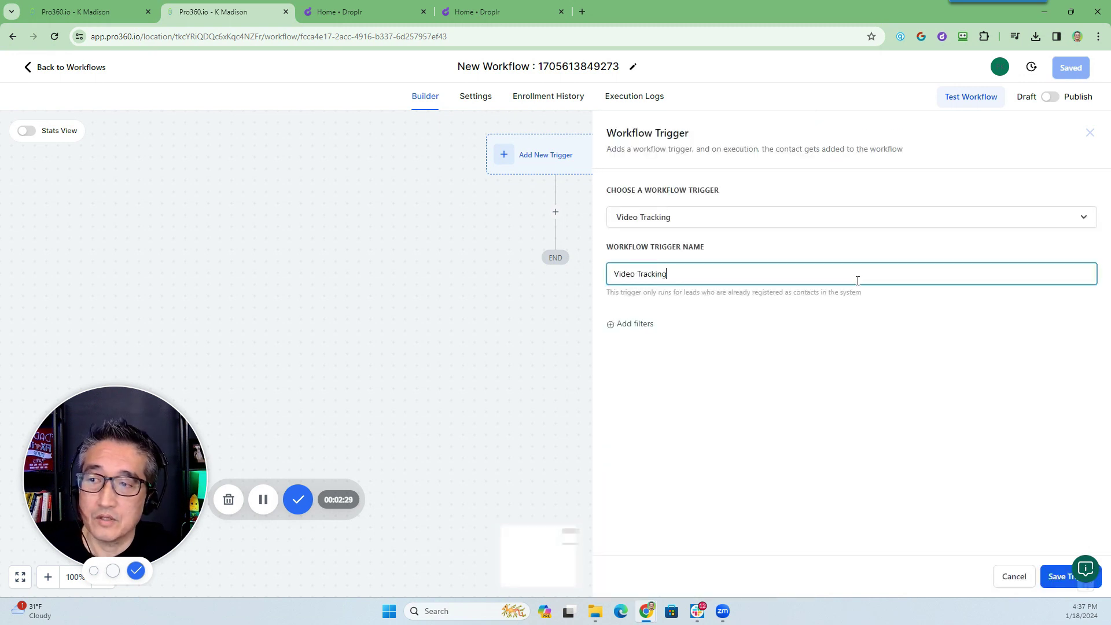
text(- )
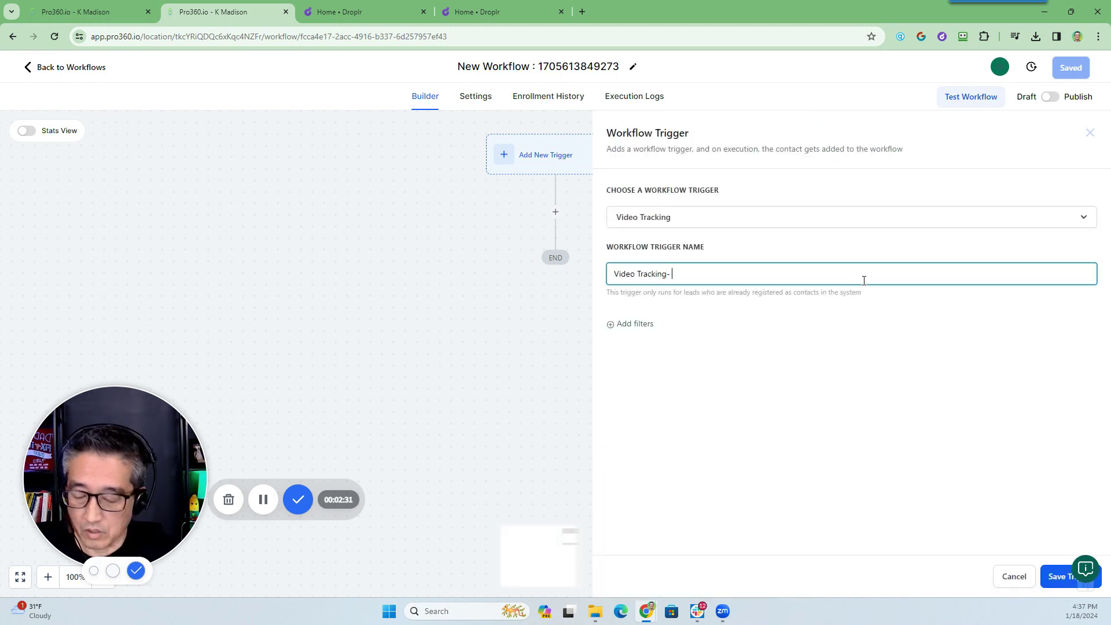
text(Google Goldmine Video)
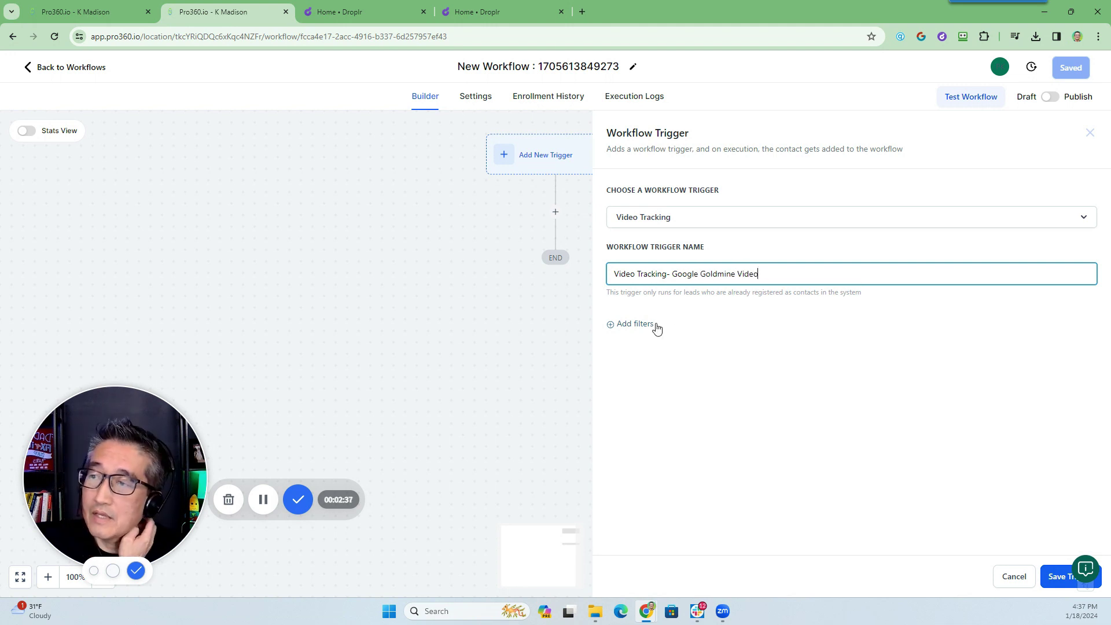
- Add a trigger filter: Funnel is any of Google Goldmine Funnel
click(646, 324)
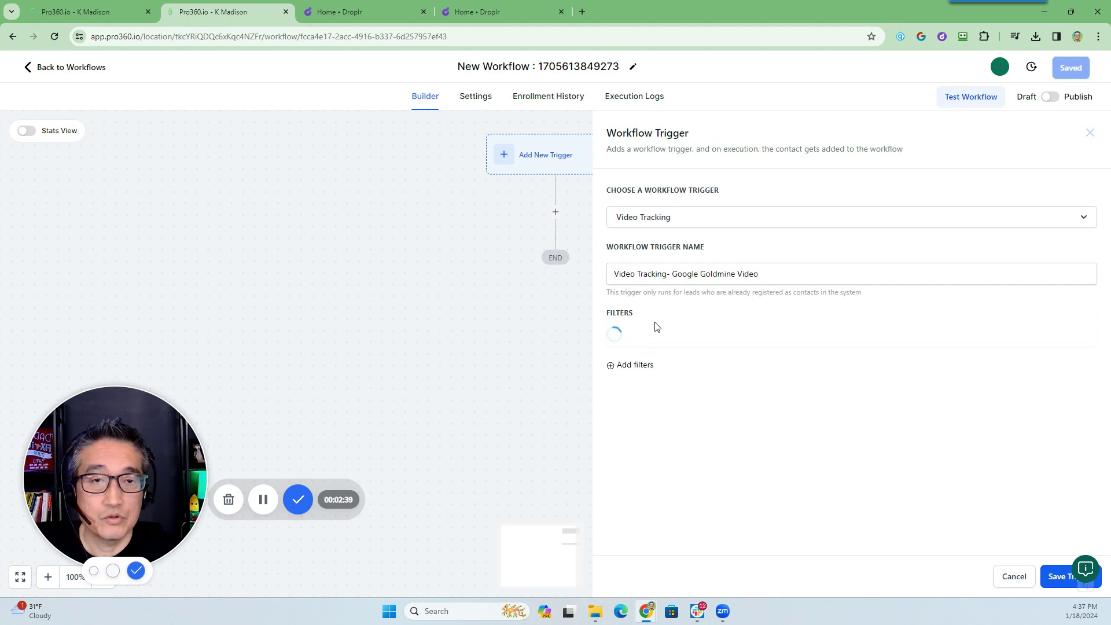
click(654, 344)
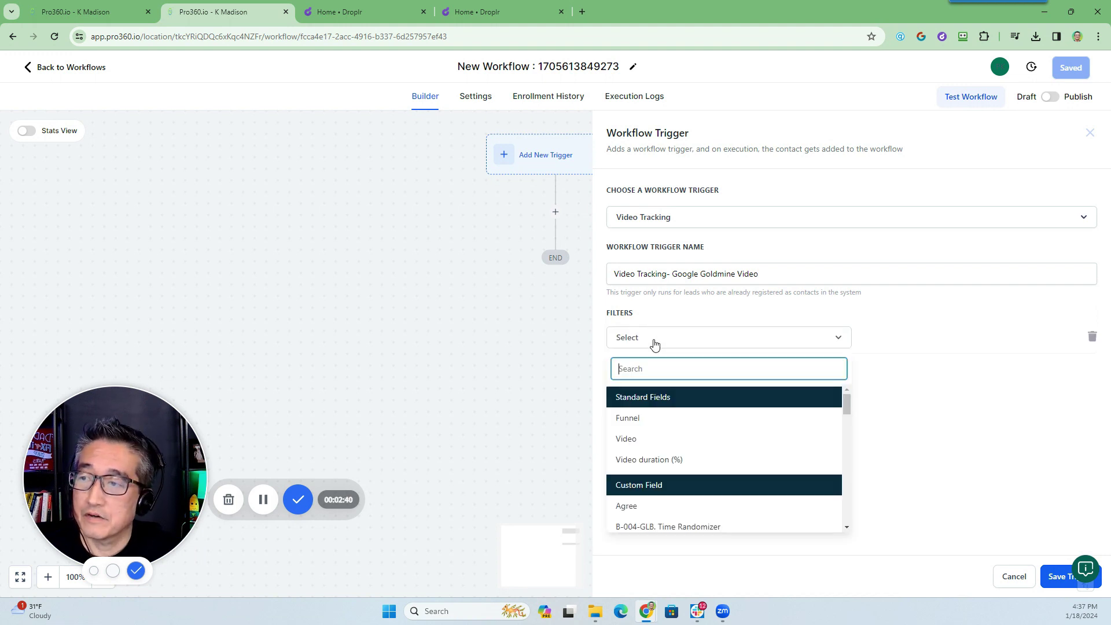
click(639, 424)
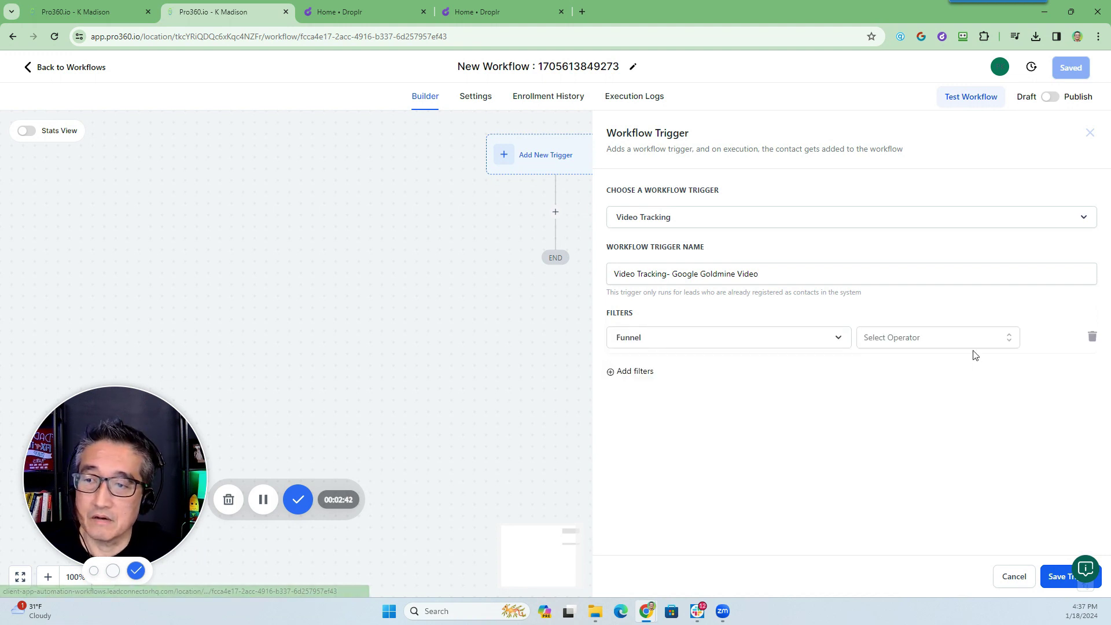
click(924, 342)
click(903, 363)
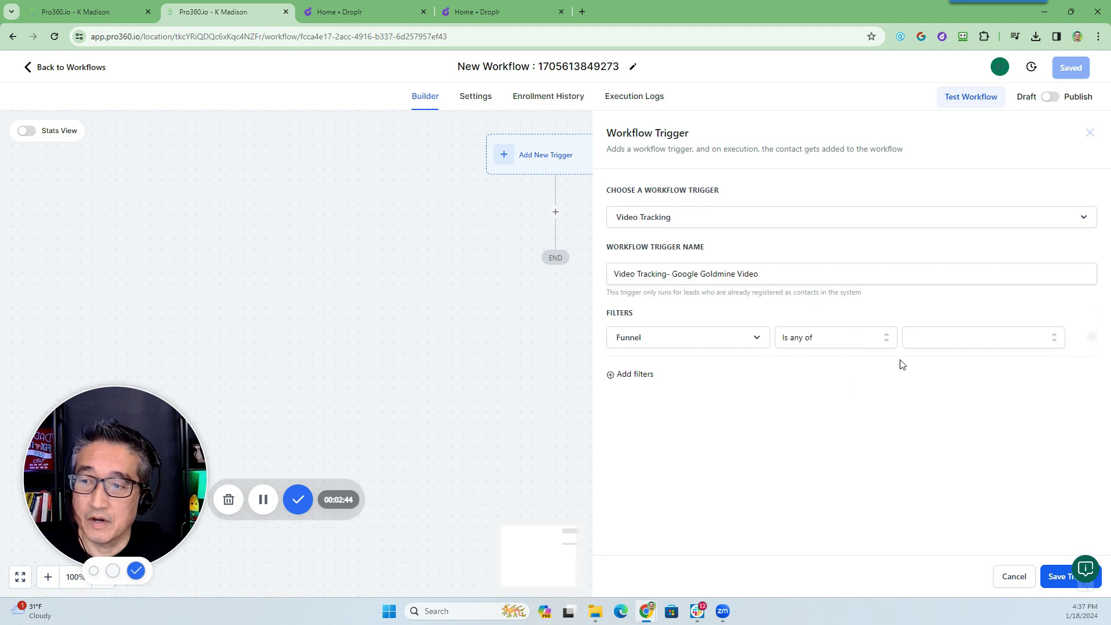
click(938, 341)
scroll(957, 428, down, 1)
scroll(962, 432, down, 2)
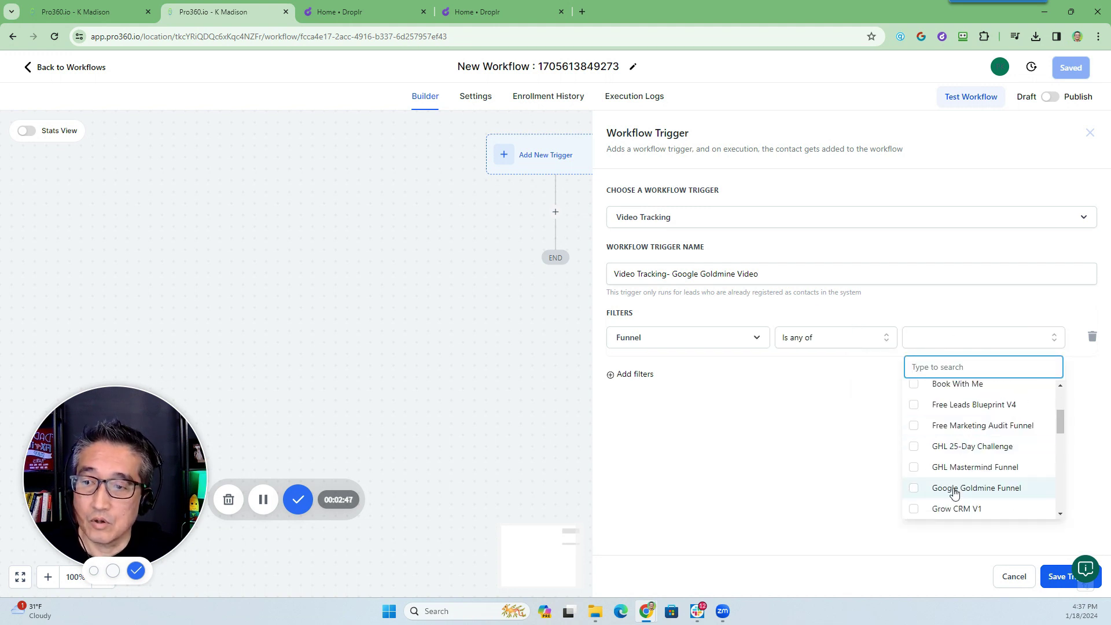
click(914, 486)
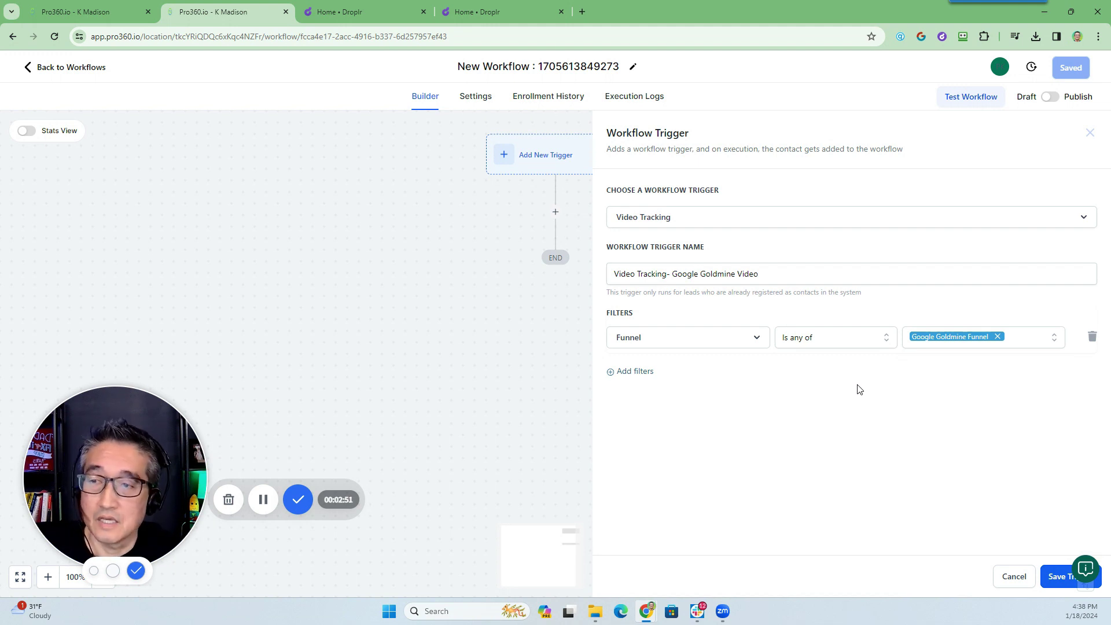
- Add a second filter on Video with operator 'Is any of' and open its video list
click(650, 375)
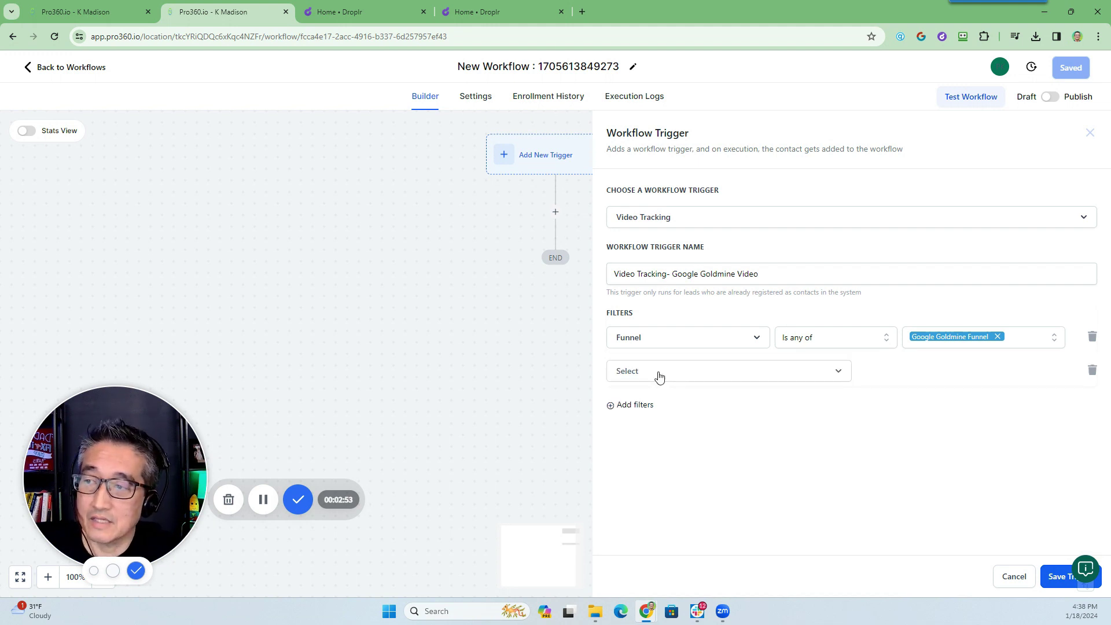
click(669, 377)
click(634, 453)
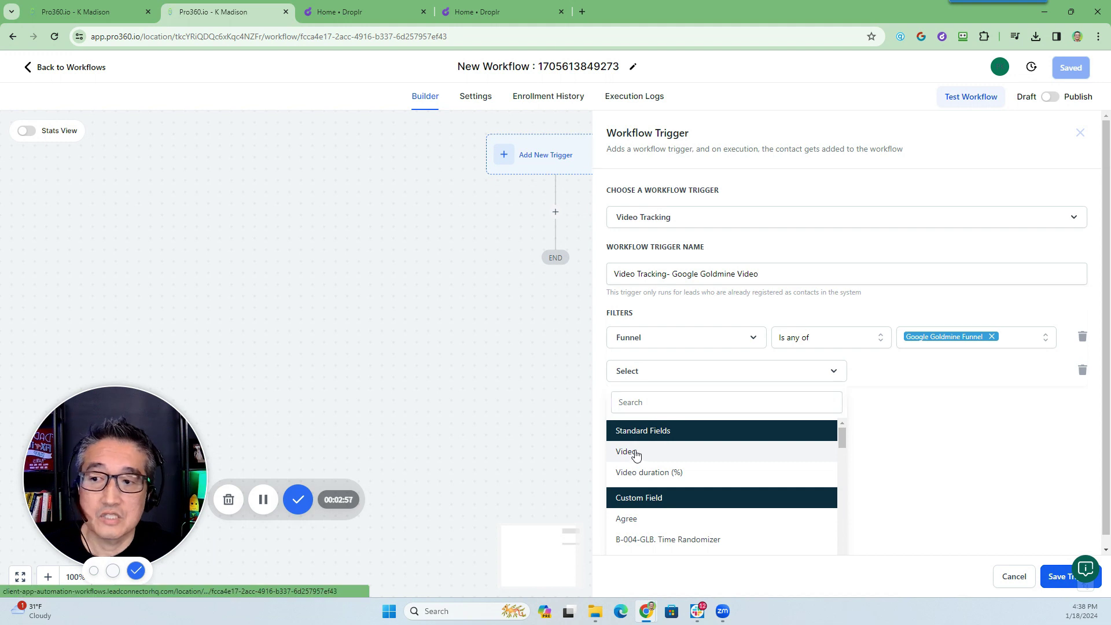
click(902, 373)
click(912, 395)
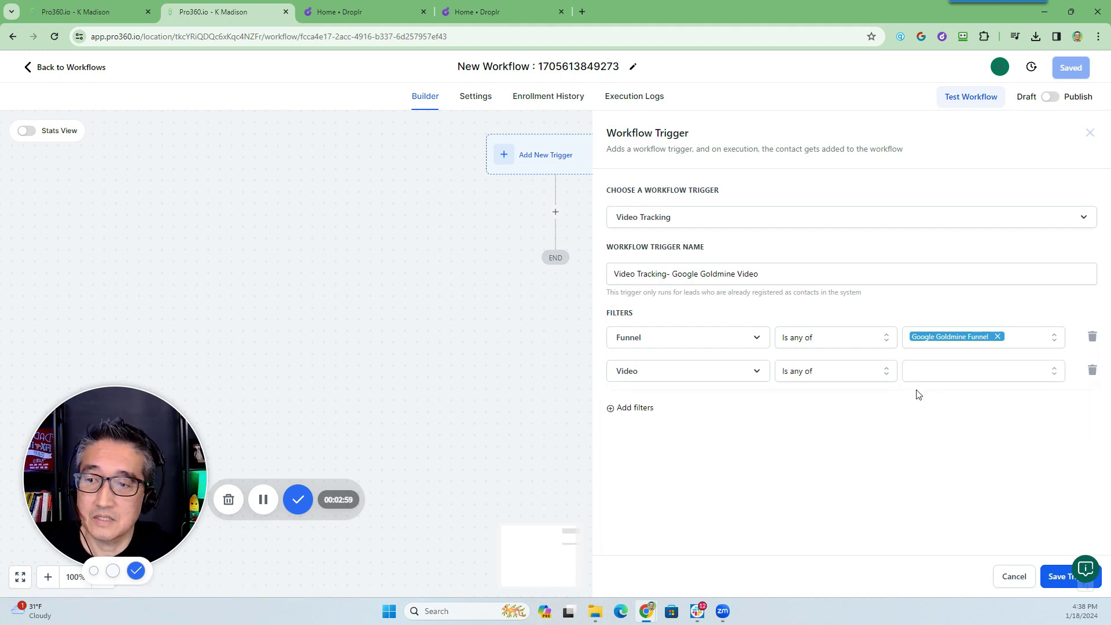
click(957, 377)
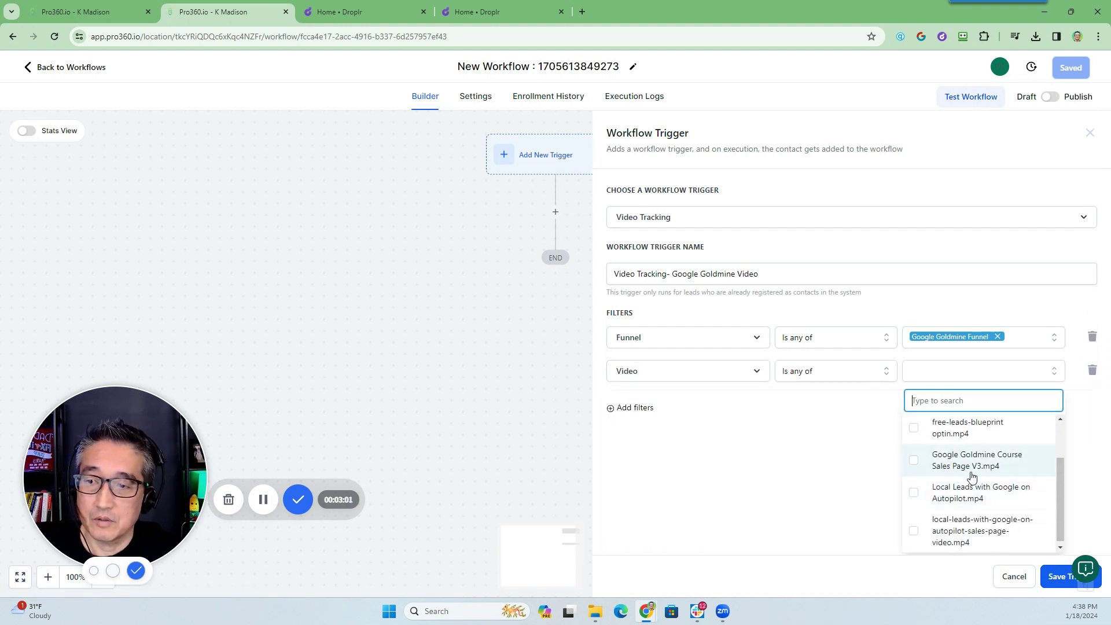
- Pick Google Goldmine Course Sales Page V3.mp4 as the video and add a Video duration (%) filter
click(927, 467)
click(636, 408)
click(643, 415)
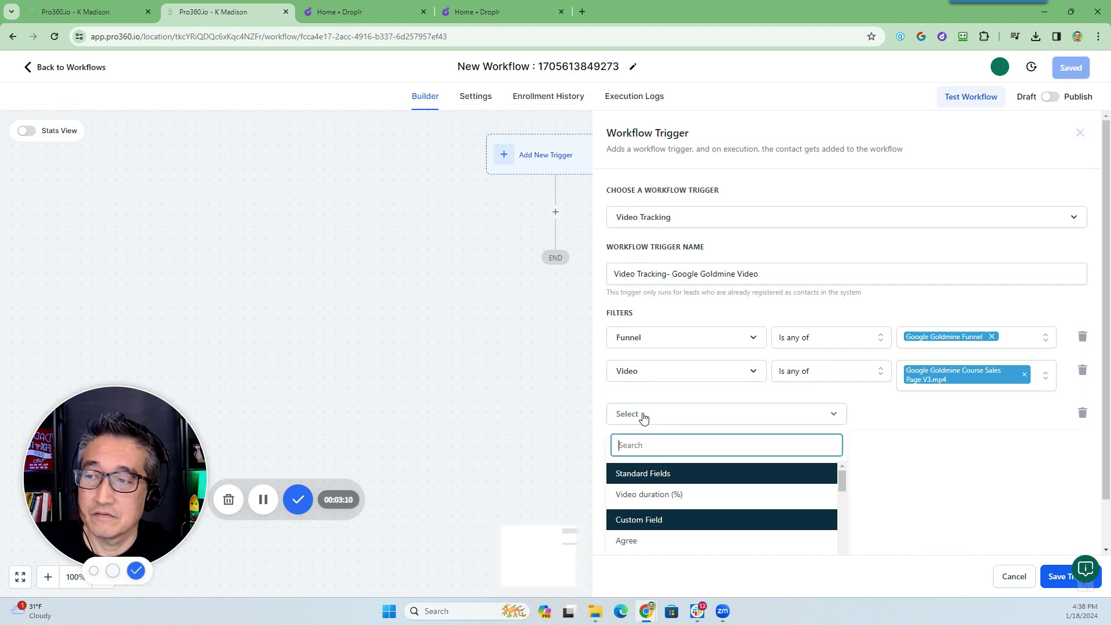
click(650, 495)
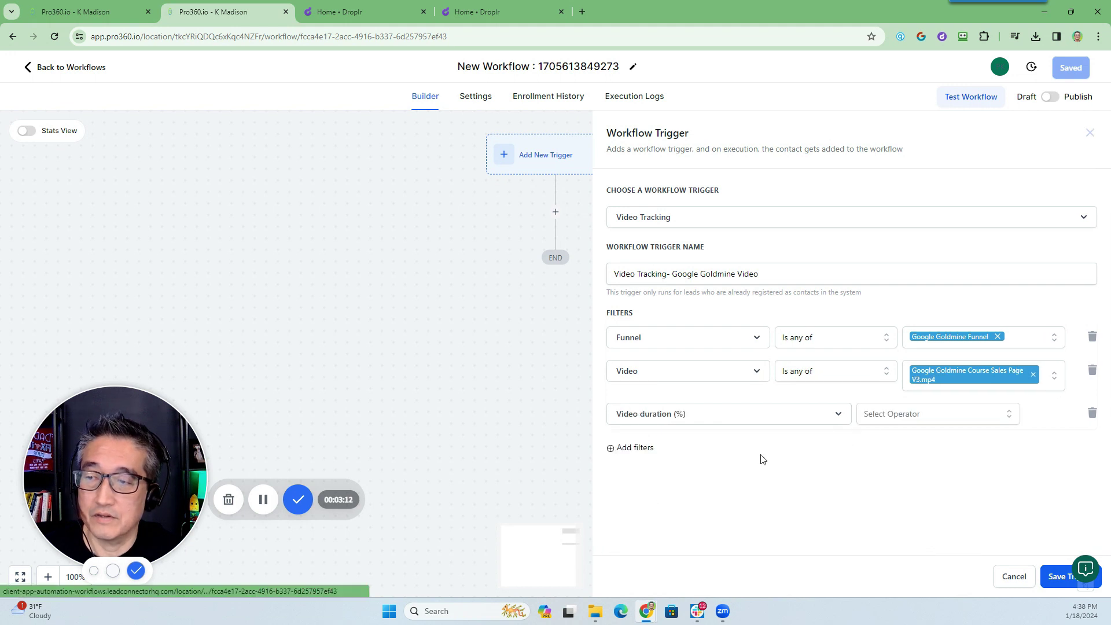
click(901, 417)
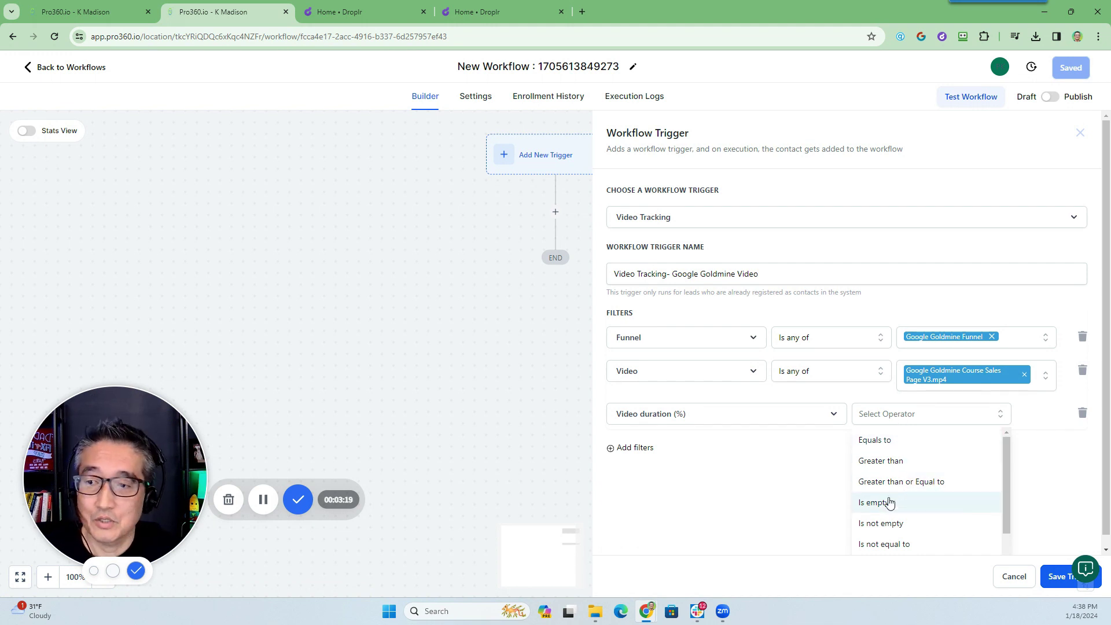
scroll(891, 521, down, 2)
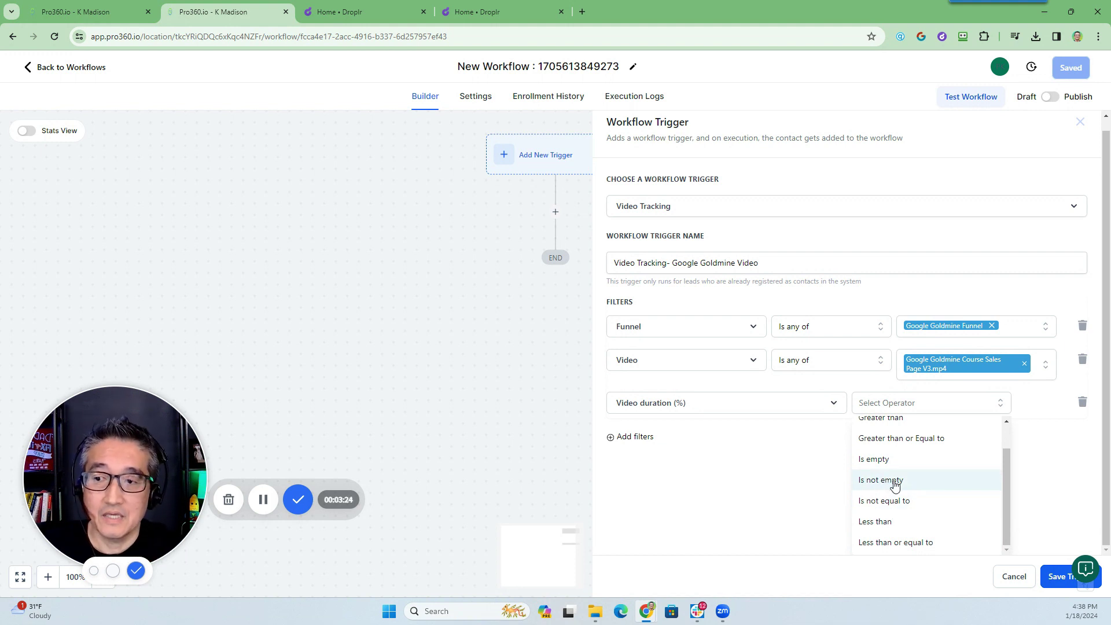
click(777, 497)
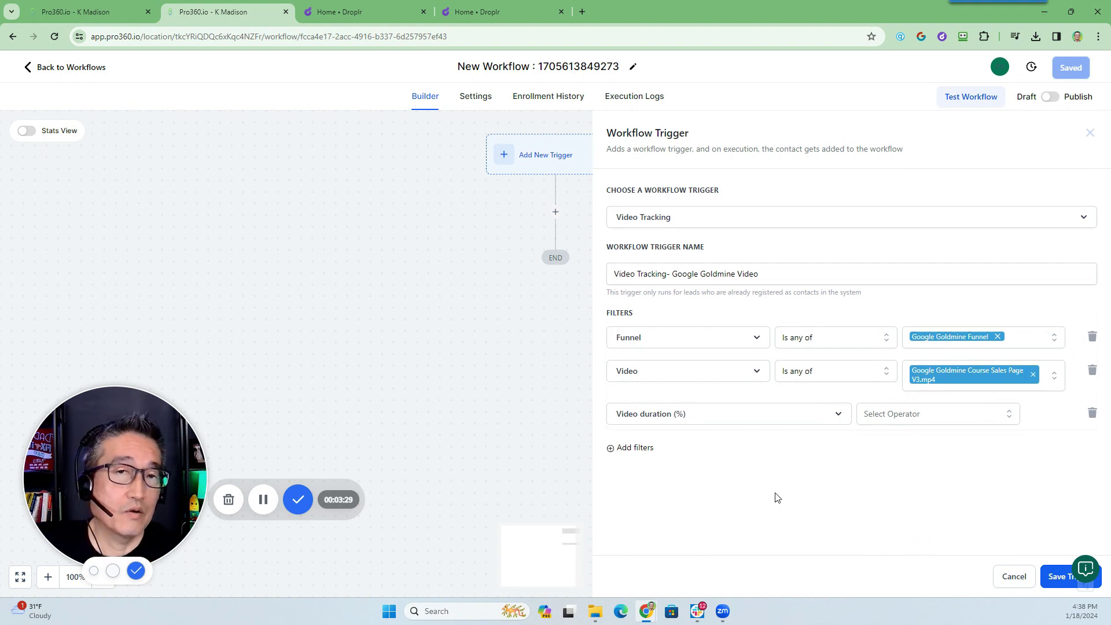